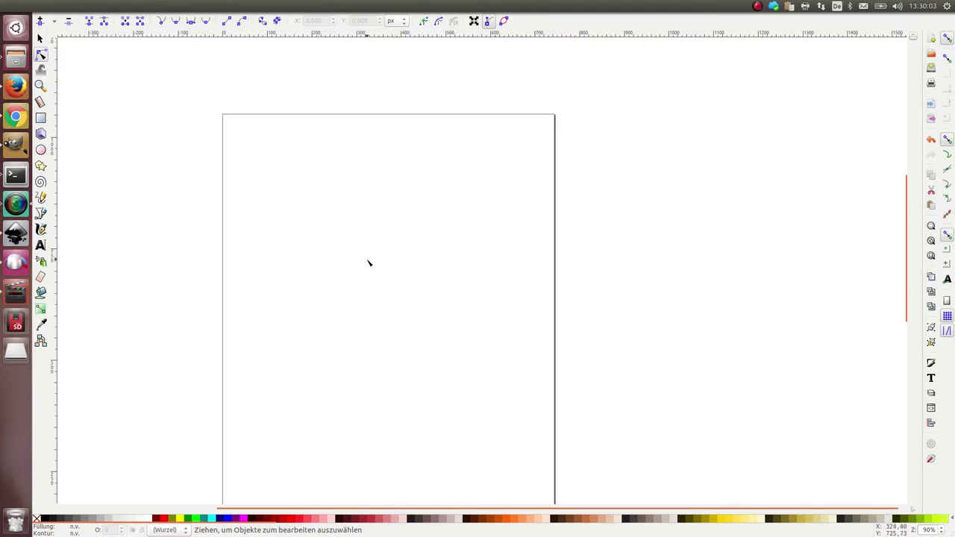
Import tux-large-bw.png from Tutorials as an embedded image, then select and zoom into it.
left_click(45, 6)
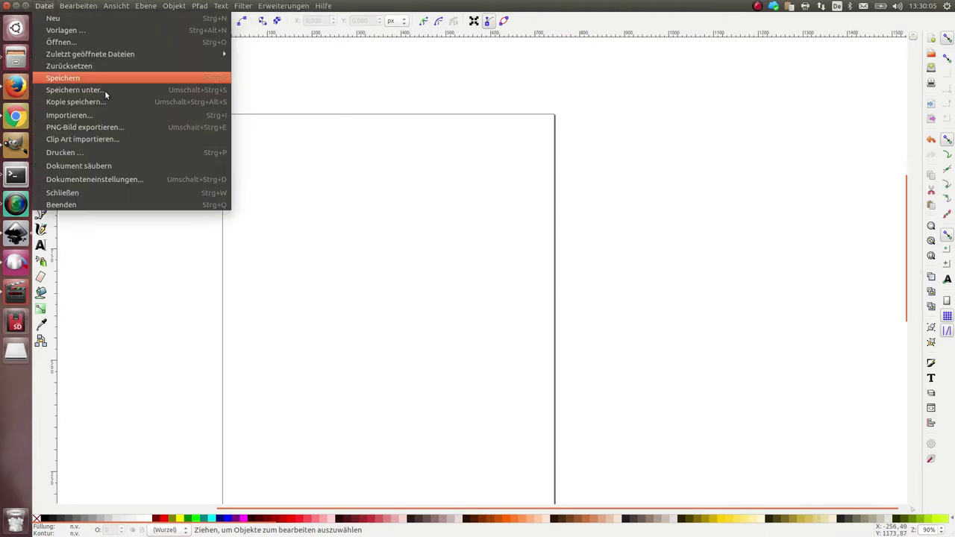
left_click(97, 115)
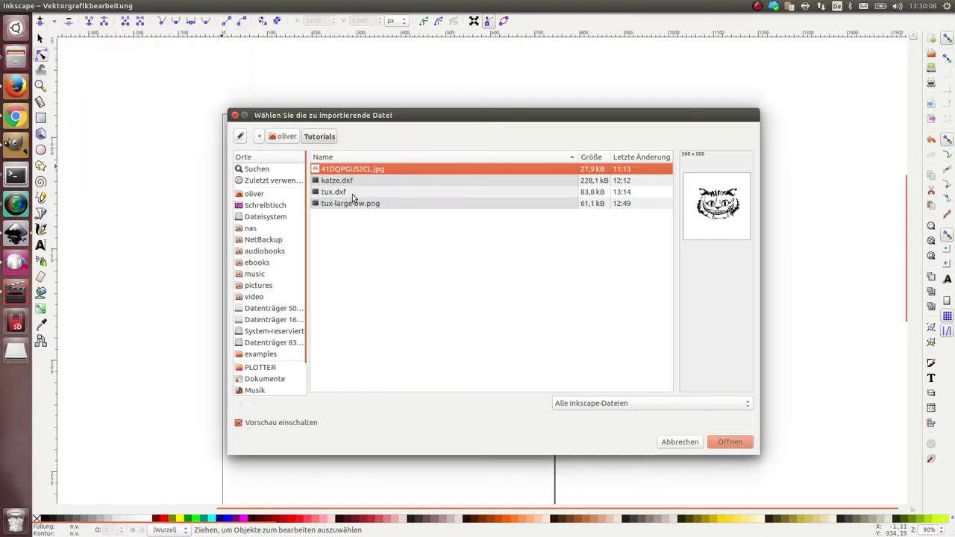
left_click(344, 195)
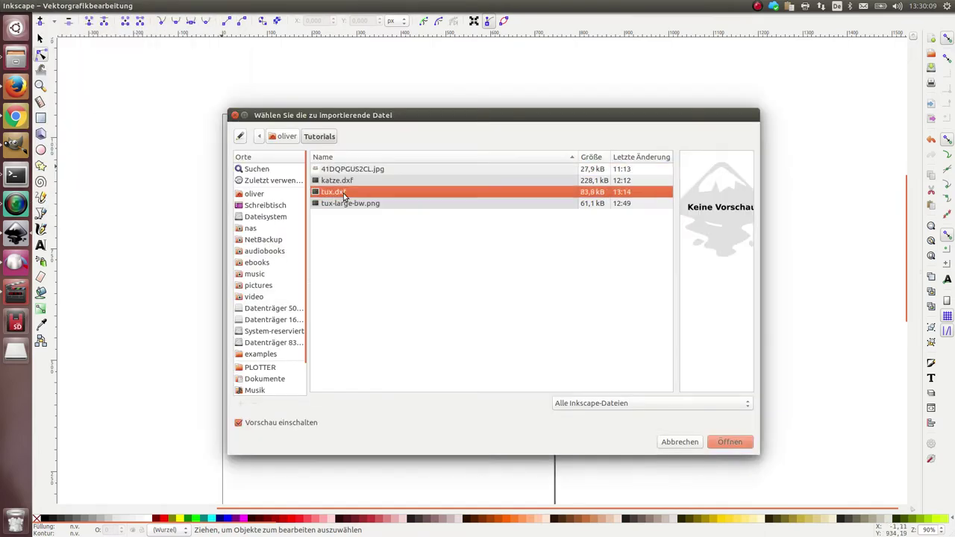
double_click(346, 203)
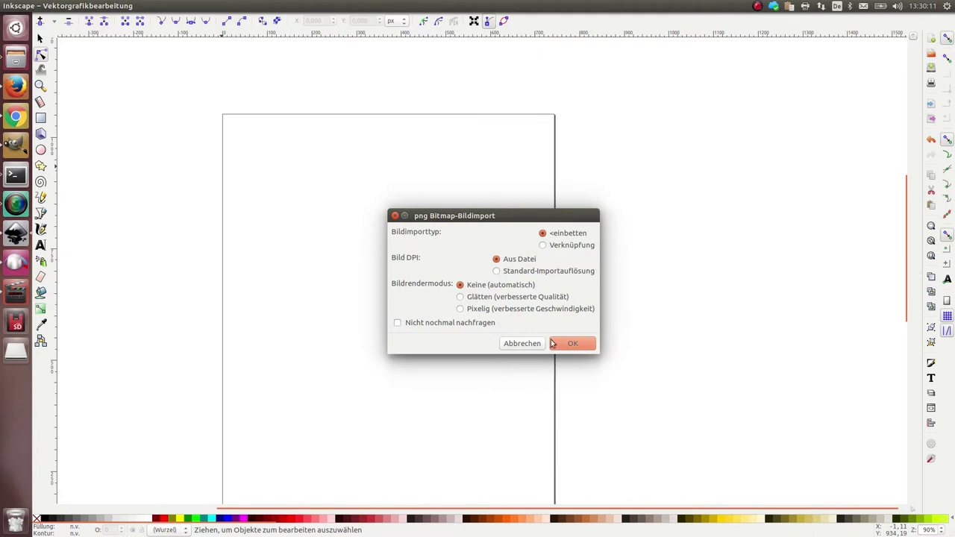
left_click(573, 344)
left_click_drag(584, 336, 411, 246)
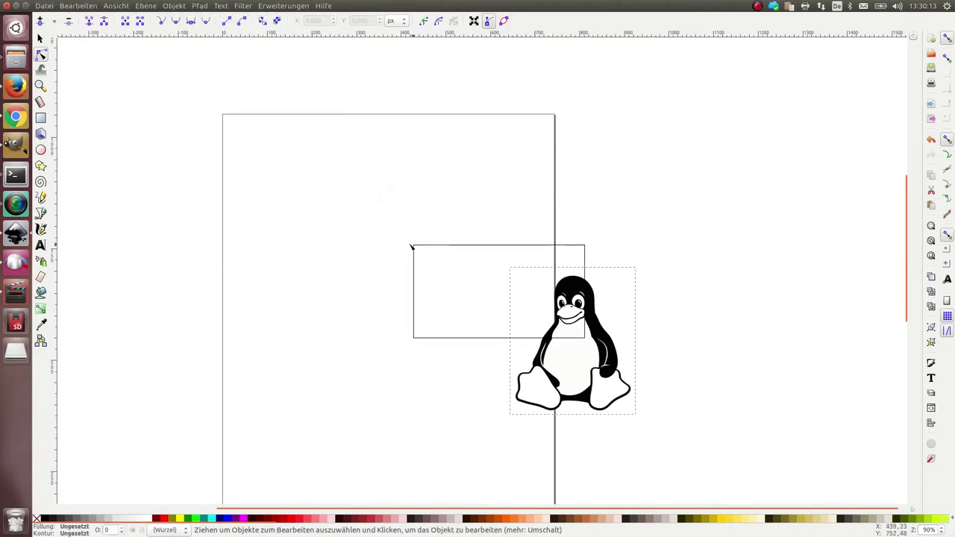
left_click(605, 375)
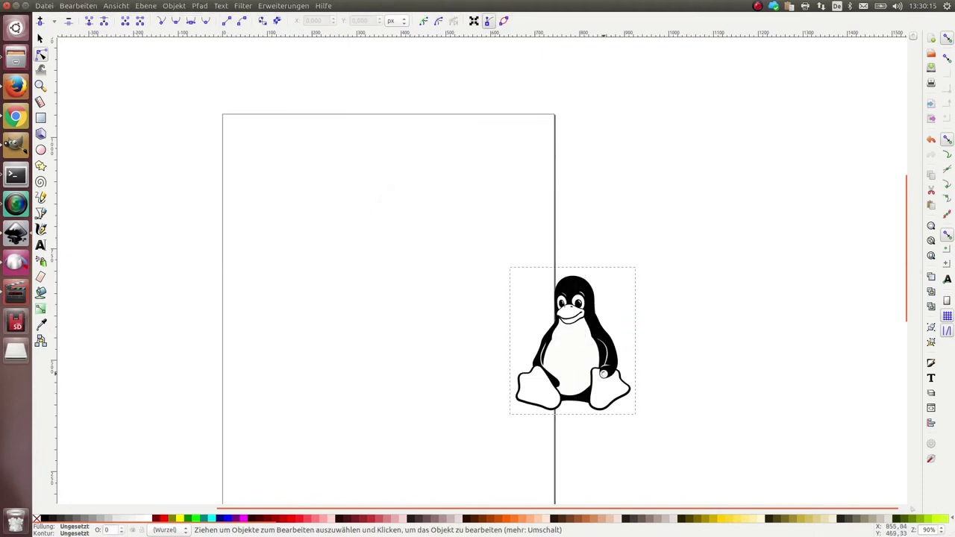
scroll(606, 375, "up", 2, "ctrl")
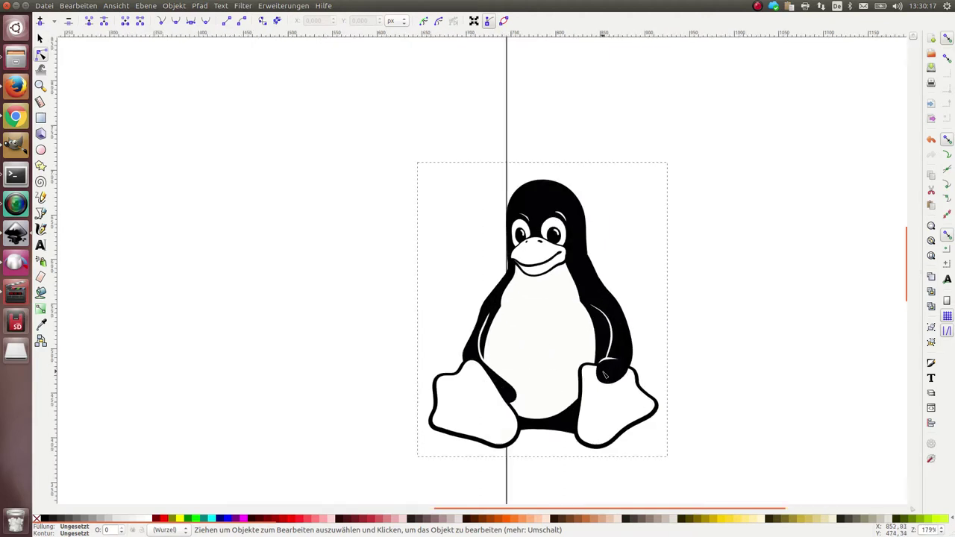
Open Bitmap nachzeichnen and try raising the brightness threshold up to its maximum.
left_click(200, 6)
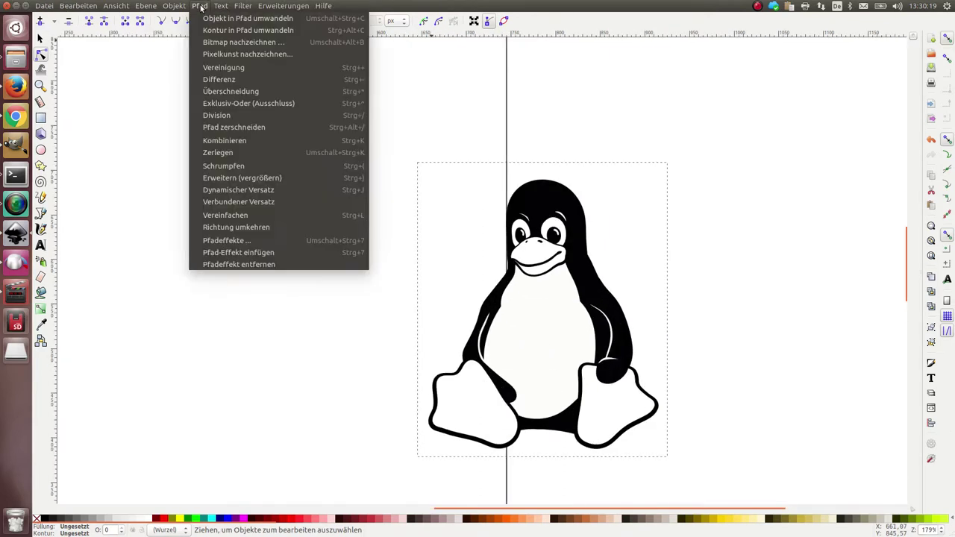
left_click(211, 45)
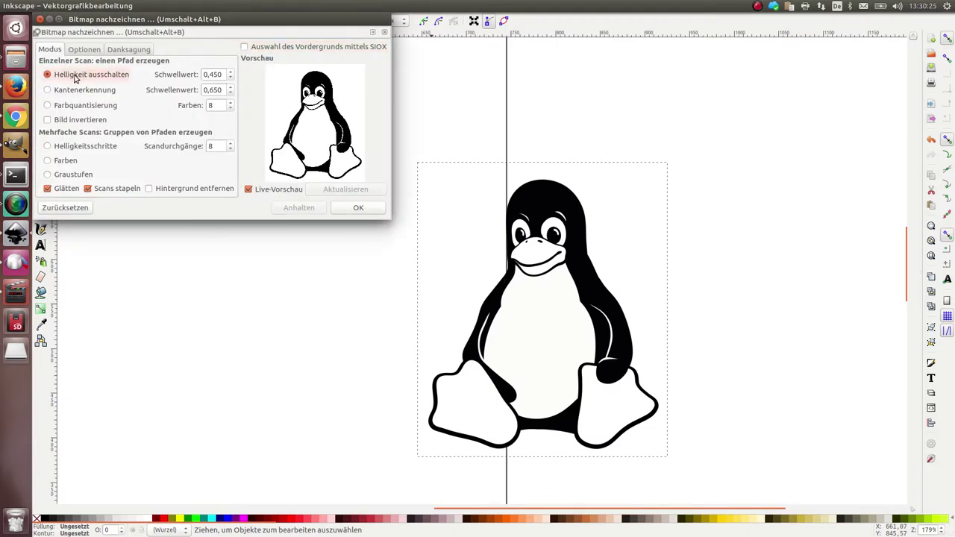
left_click(230, 77)
left_click(230, 78)
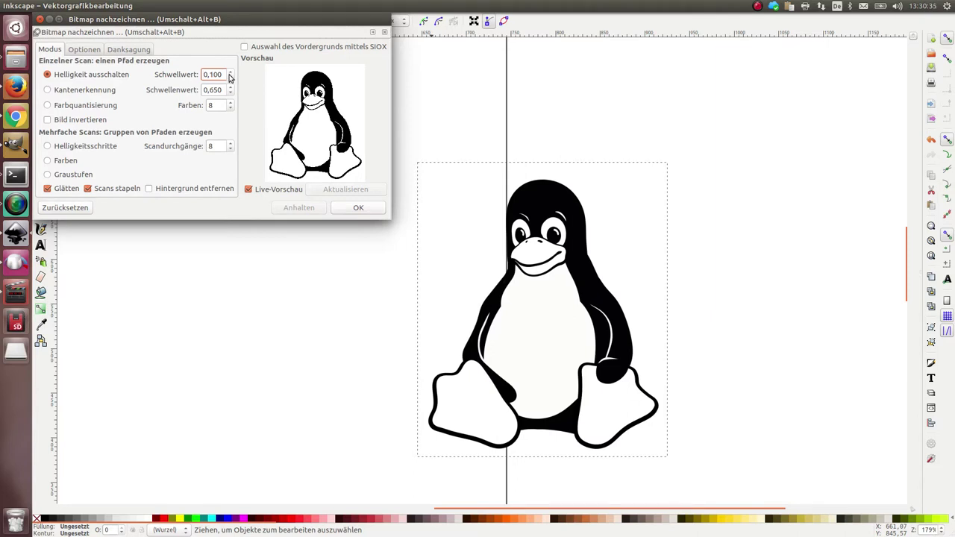
left_click(230, 73)
left_click(229, 73)
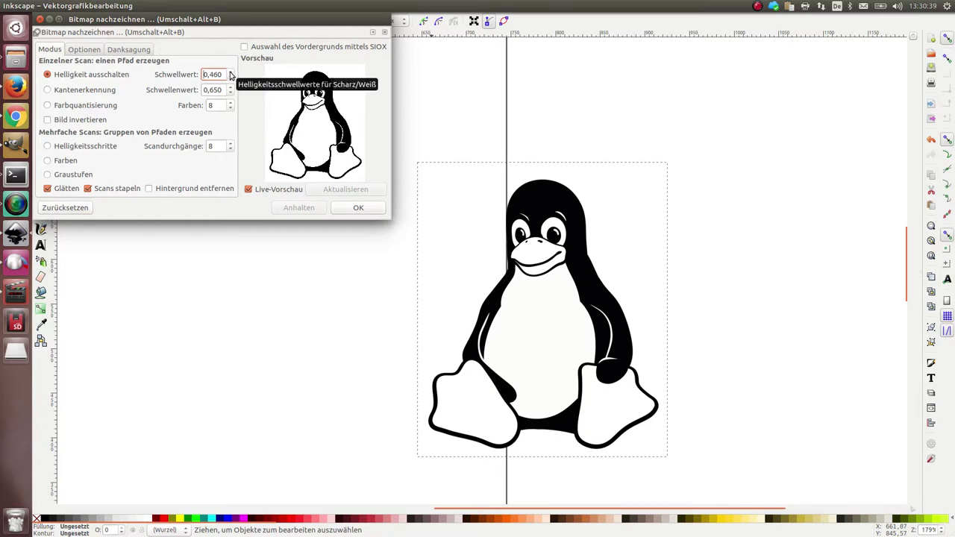
left_click(230, 73)
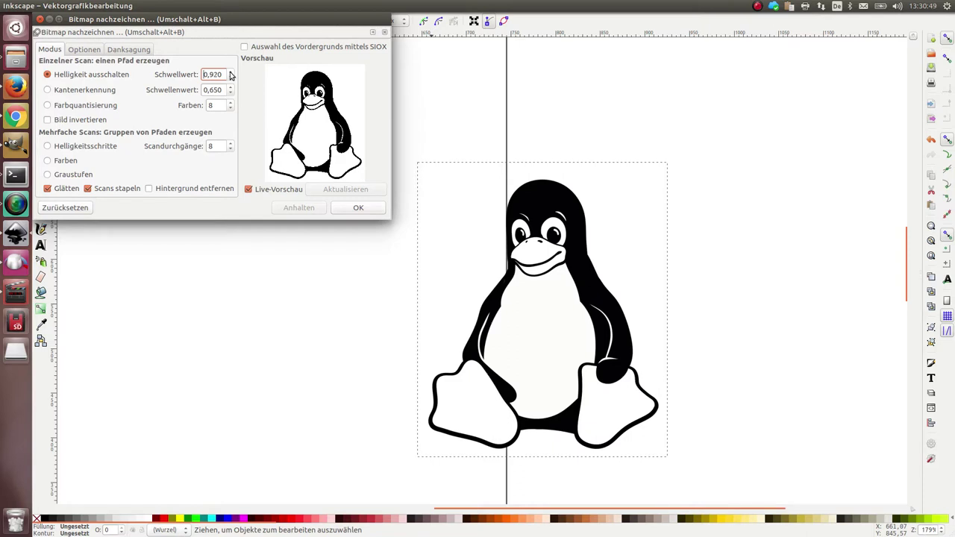
left_click(230, 71)
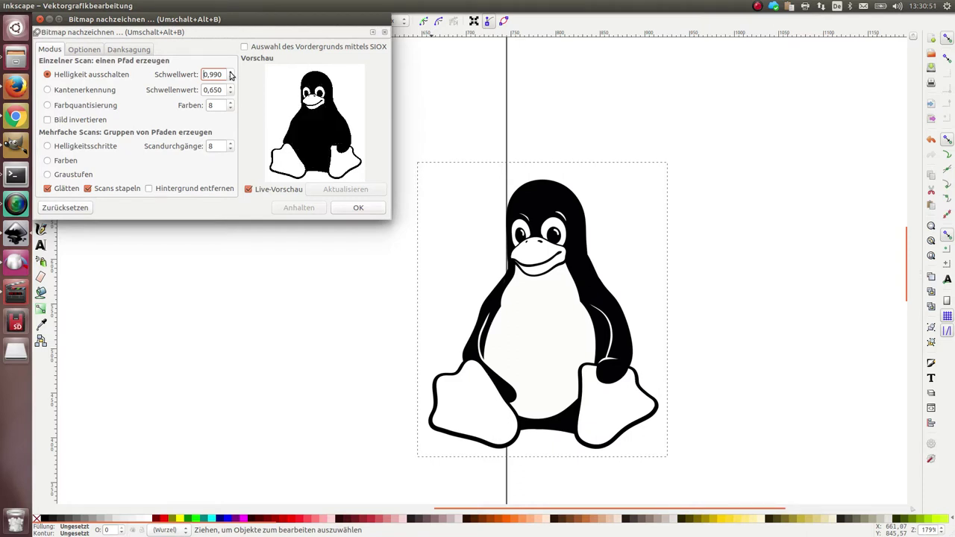
Lower the brightness threshold to 0,450, trace the penguin, and close the dialog.
left_click(231, 79)
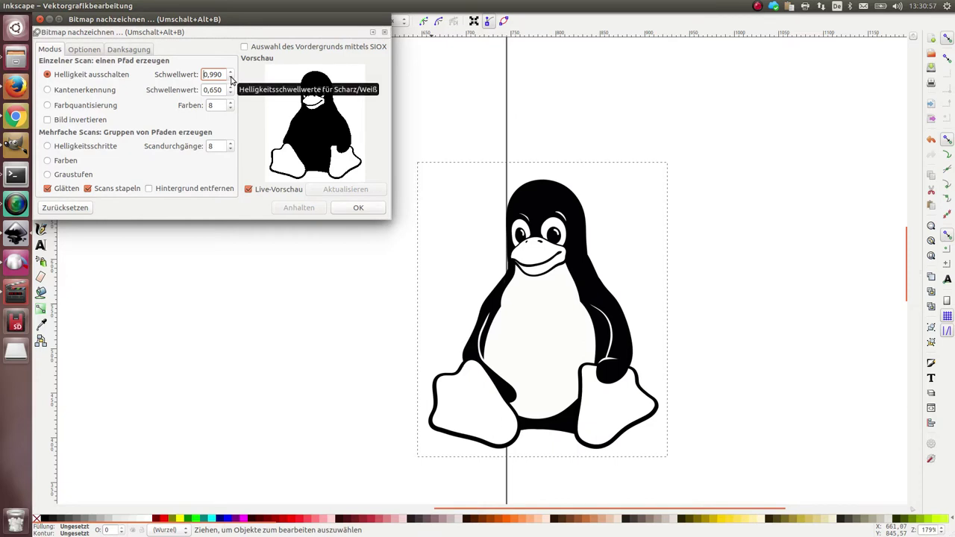
left_click(231, 78)
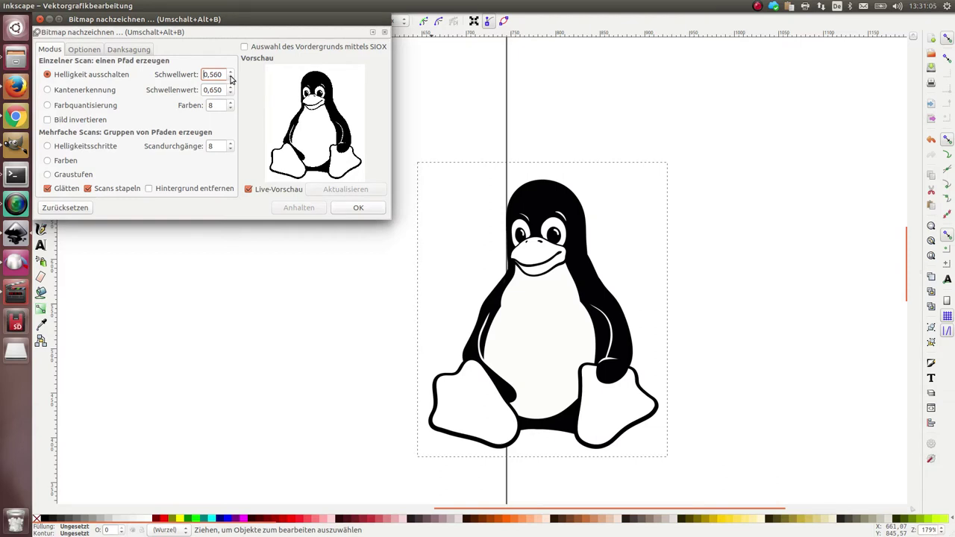
left_click(230, 78)
left_click(230, 80)
left_click(361, 209)
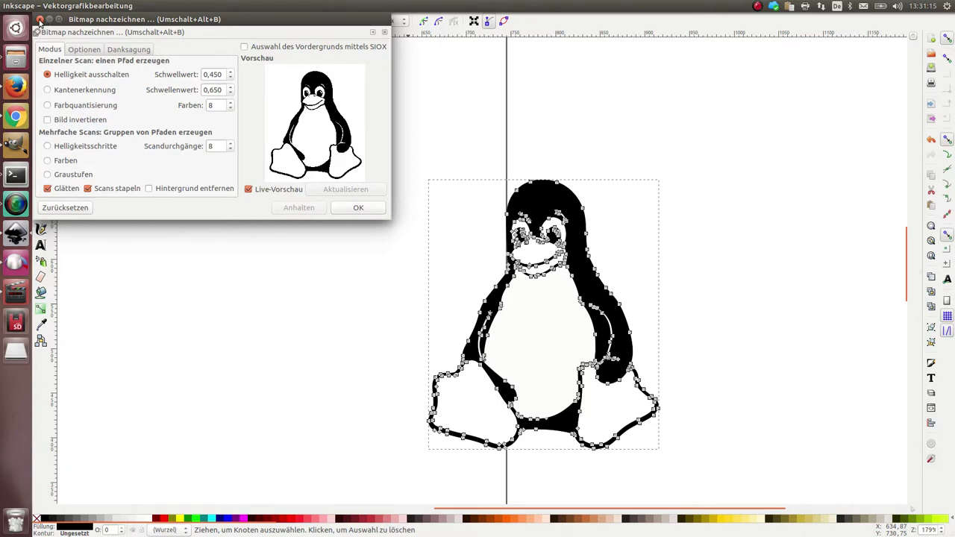
left_click(40, 19)
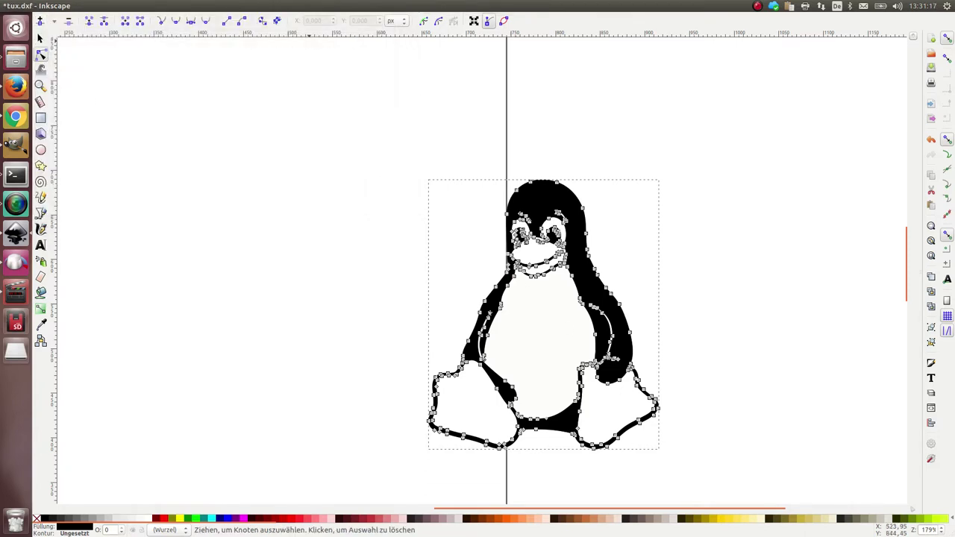
left_click(40, 39)
left_click(560, 309)
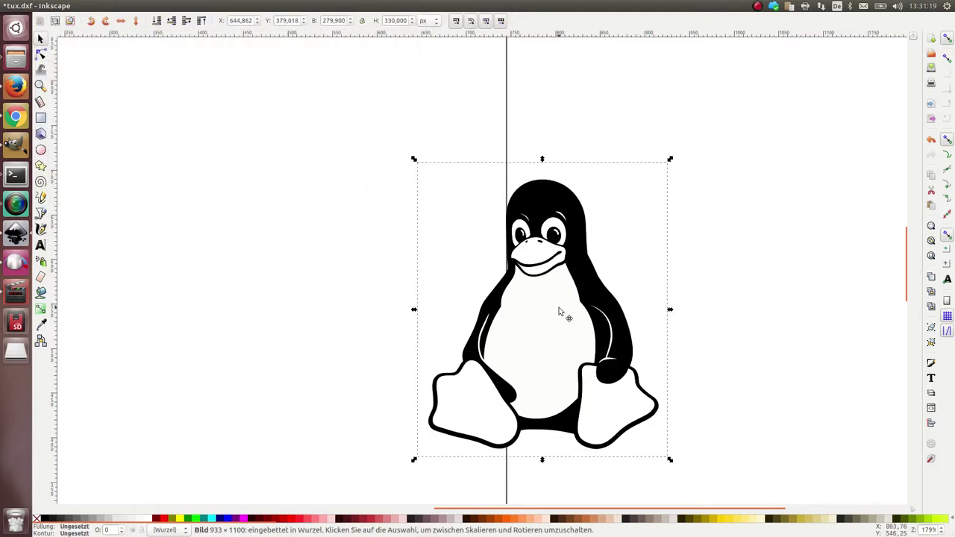
left_click_drag(559, 312, 321, 314)
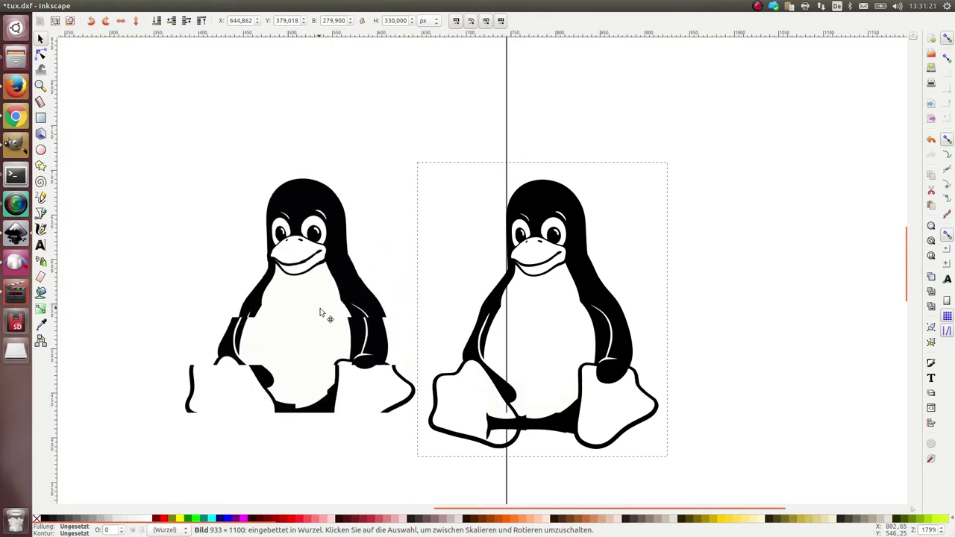
scroll(365, 289, "up", 2)
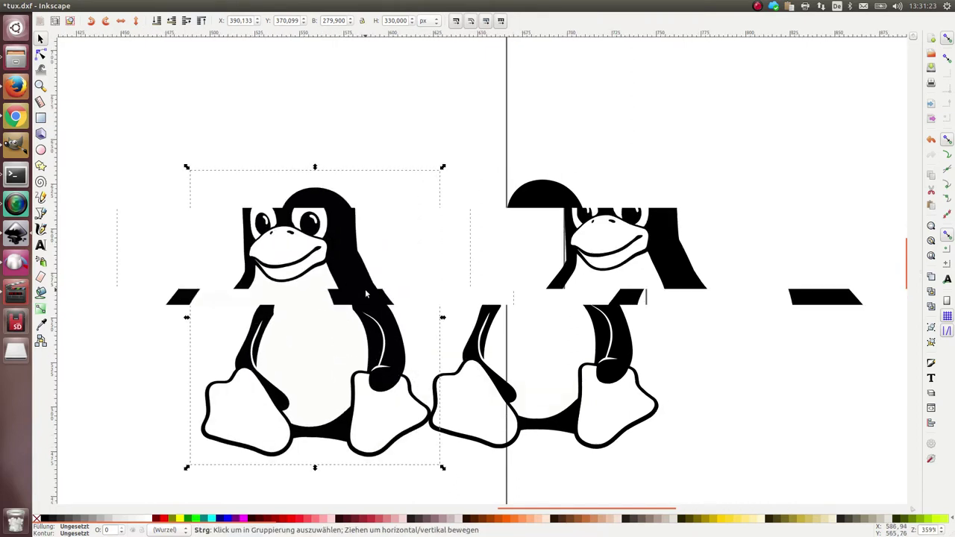
scroll(285, 222, "up", 2)
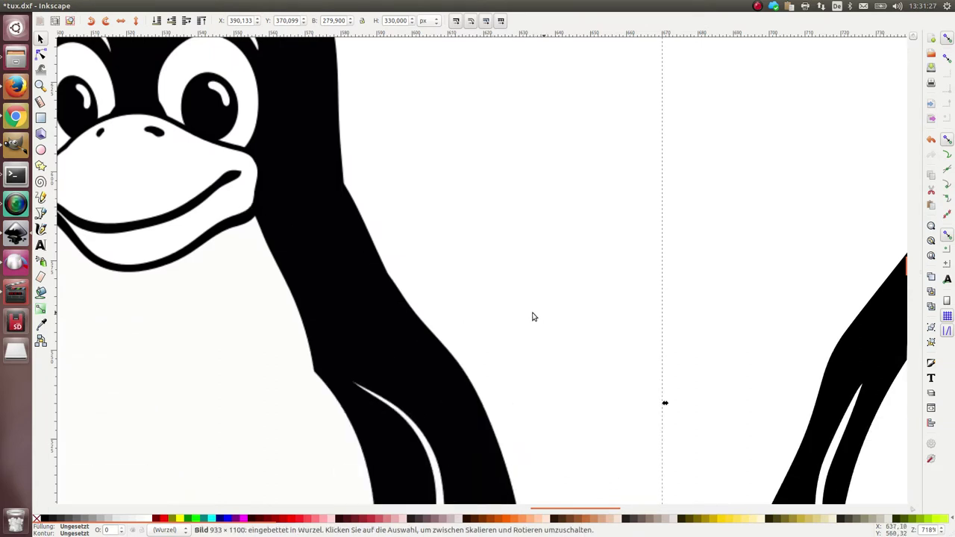
left_click_drag(546, 313, 478, 320)
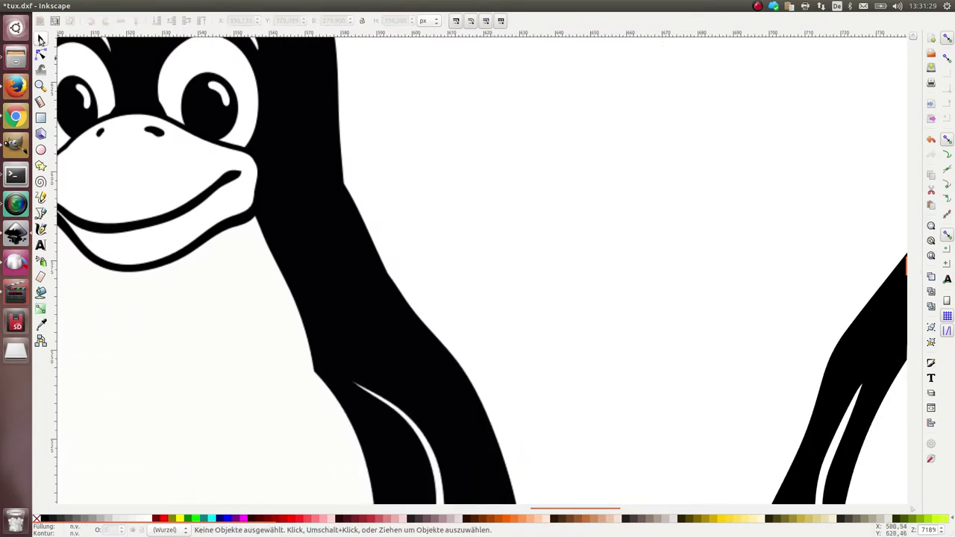
left_click_drag(744, 347, 691, 350)
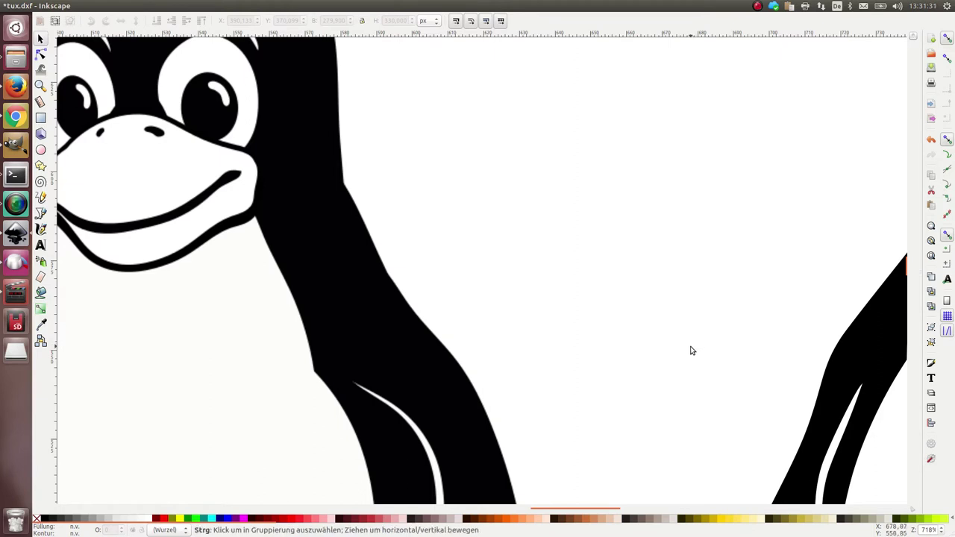
scroll(691, 350, "down", 1)
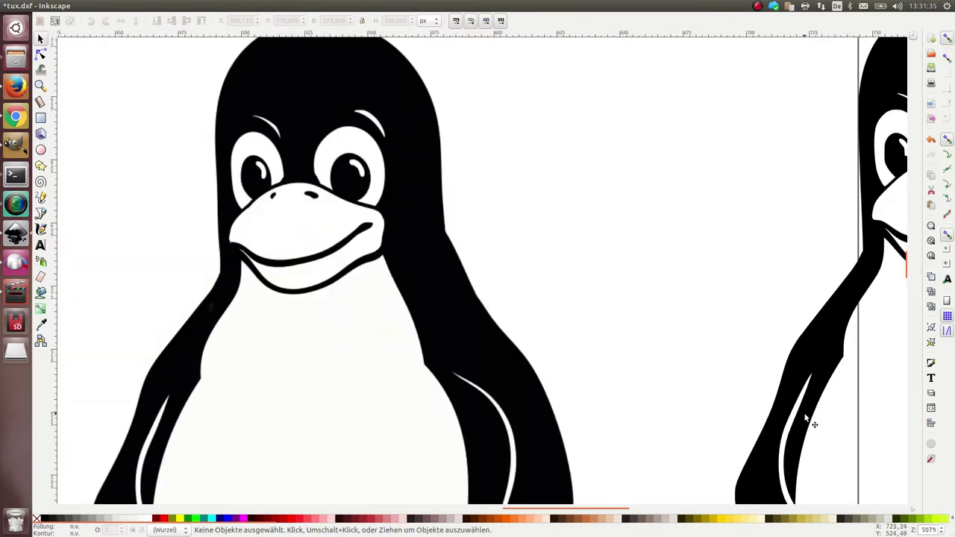
left_click(385, 244)
key("Delete")
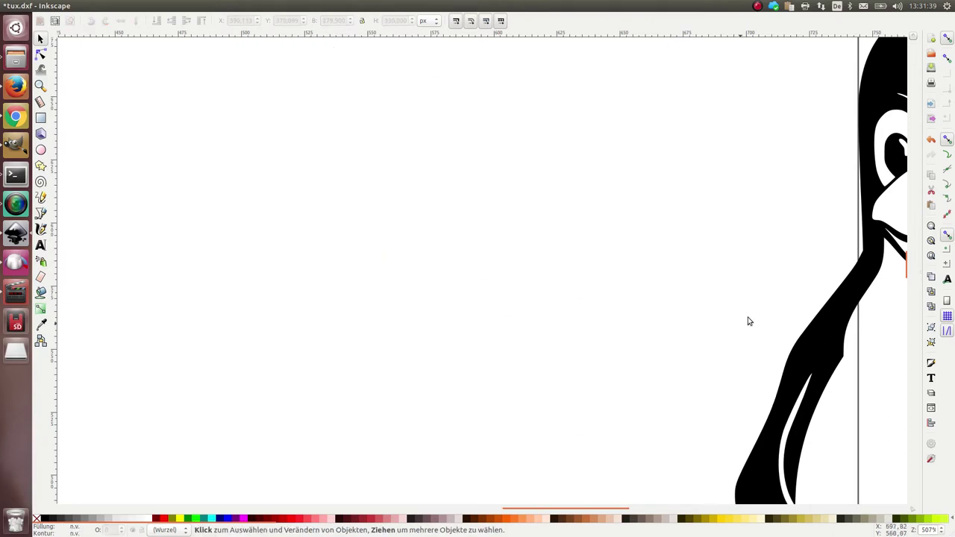
scroll(542, 504, "down", 2, "ctrl")
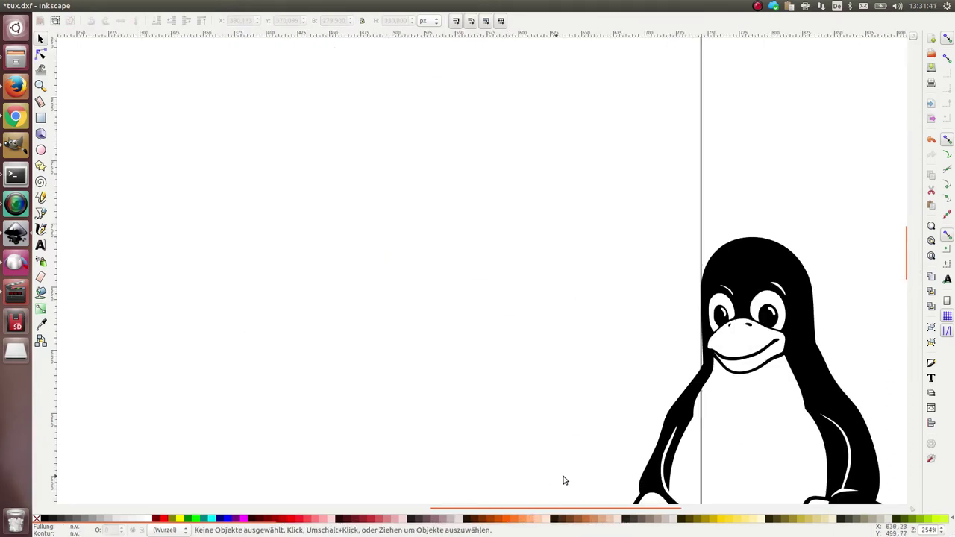
mouse_move(751, 376)
left_mouse_down()
mouse_move(222, 228)
mouse_move(220, 218)
left_mouse_up()
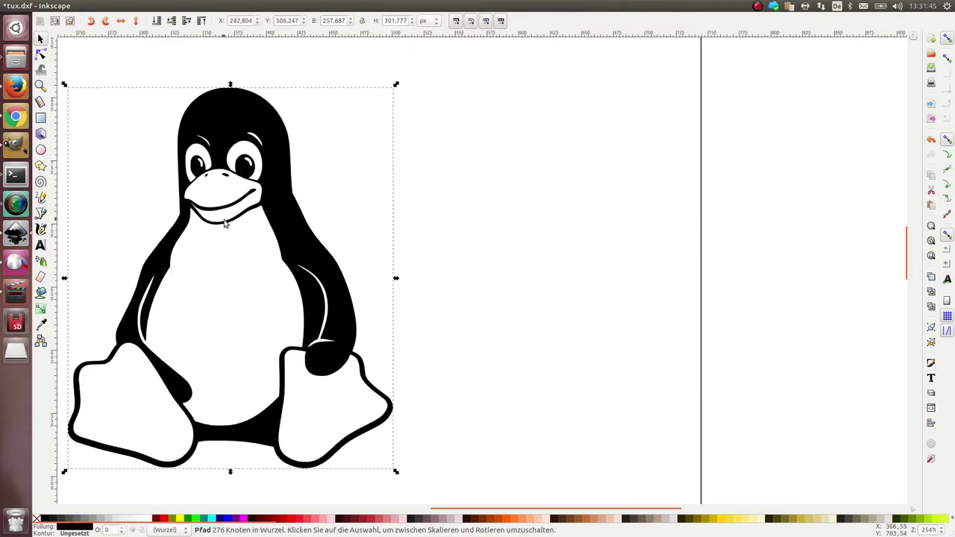
left_click(170, 287)
Duplicate the penguin and move the copy to the right of the original.
right_click(163, 267)
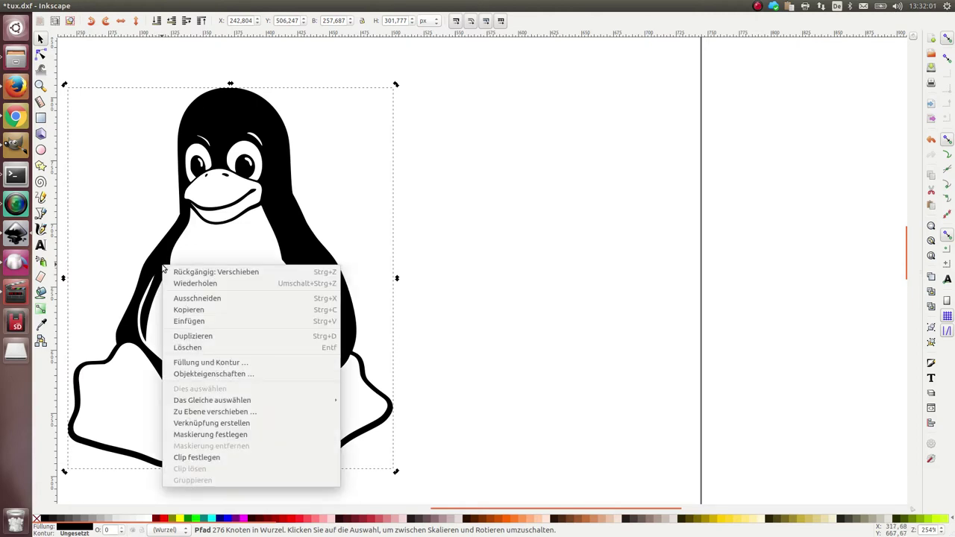
left_click(194, 337)
left_click(527, 239)
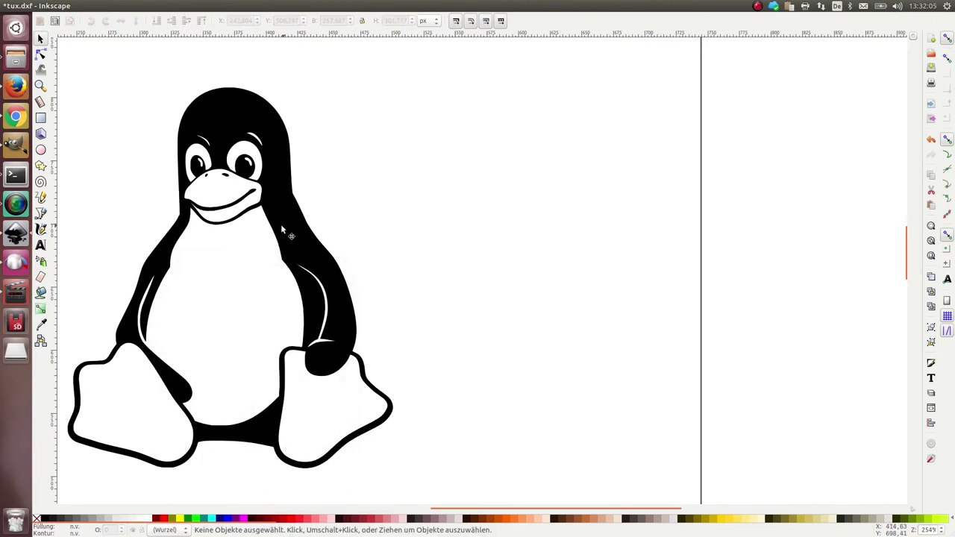
left_click(280, 224)
left_click_drag(283, 225, 555, 236)
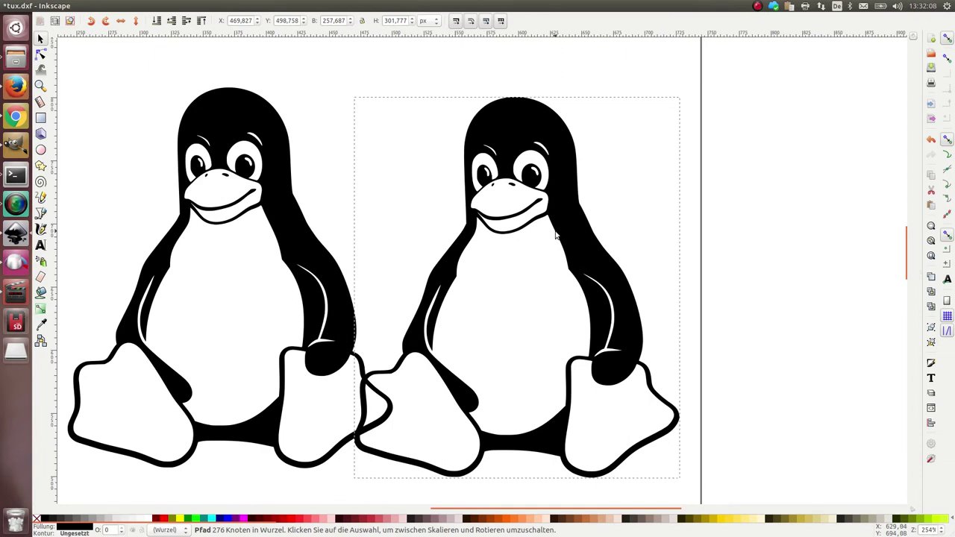
Simplify the duplicate penguin path down to 89 nodes.
left_click(200, 5)
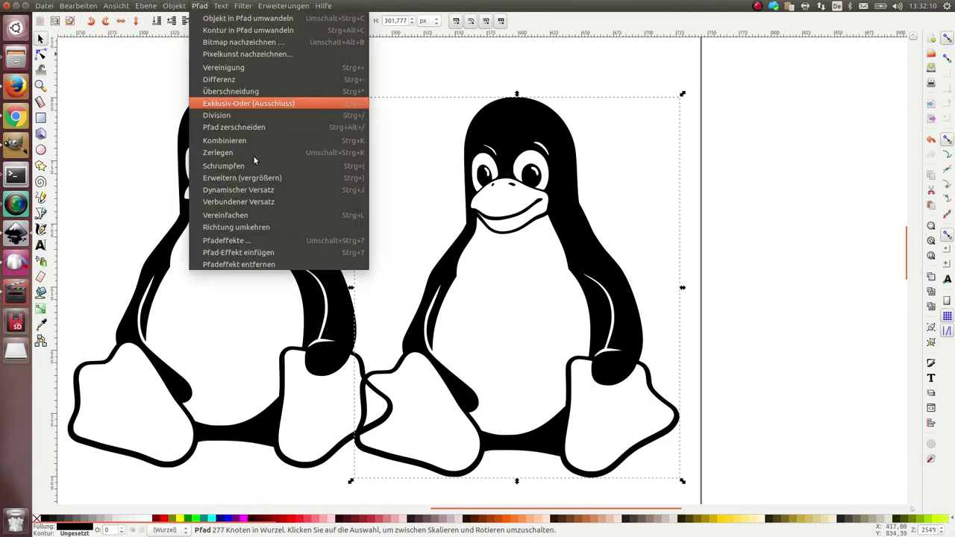
left_click(264, 215)
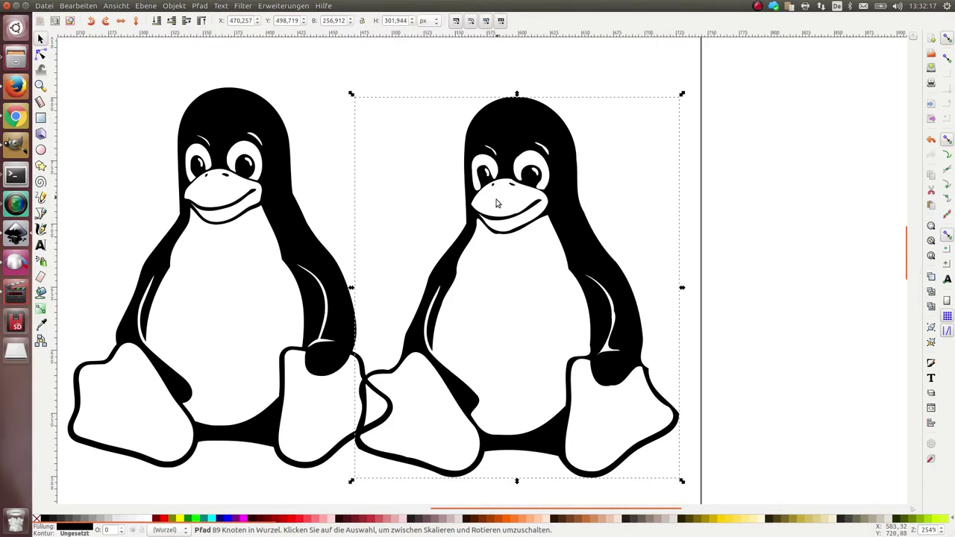
left_click(464, 253)
Compare the node detail of the simplified copy and the original penguin.
left_click(560, 165)
double_click(561, 165)
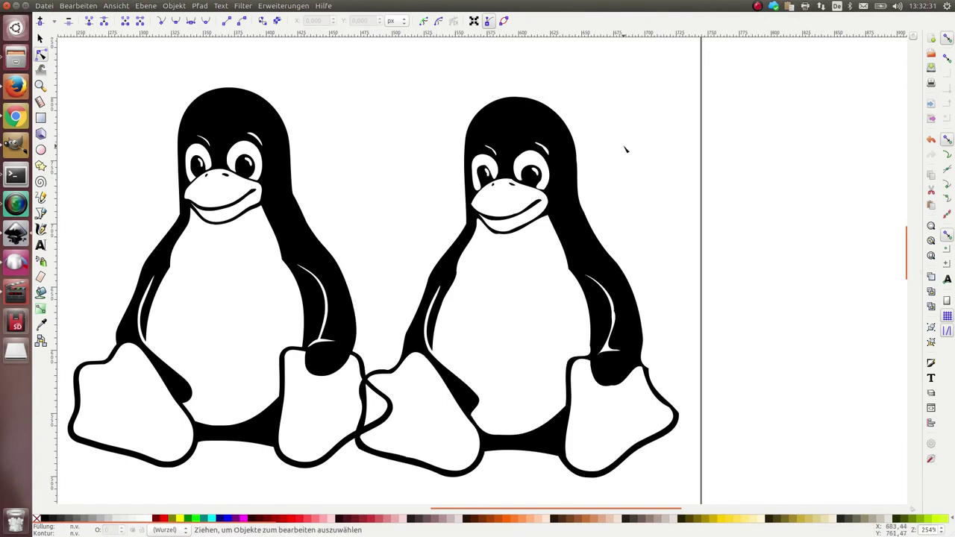
left_click(606, 154)
left_click(502, 132)
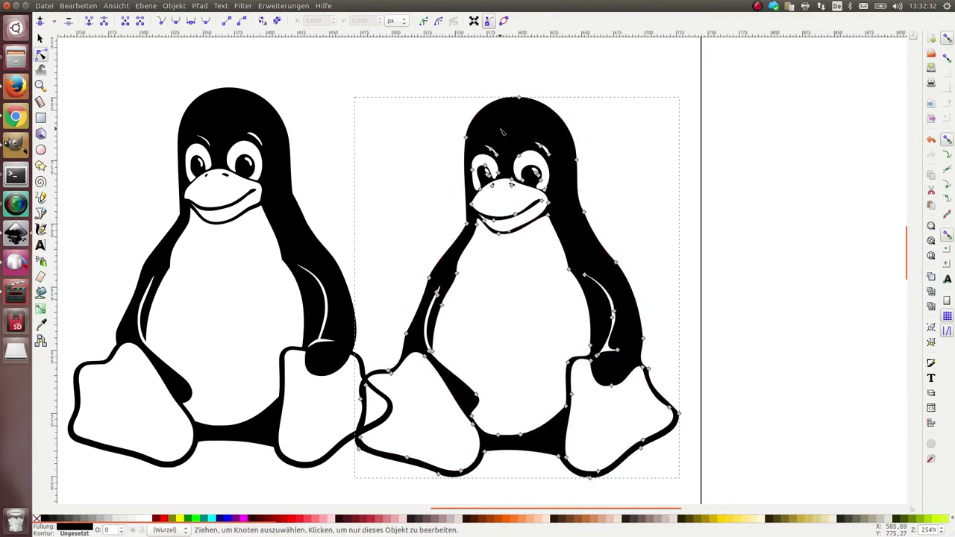
left_click(335, 107)
left_click(469, 127)
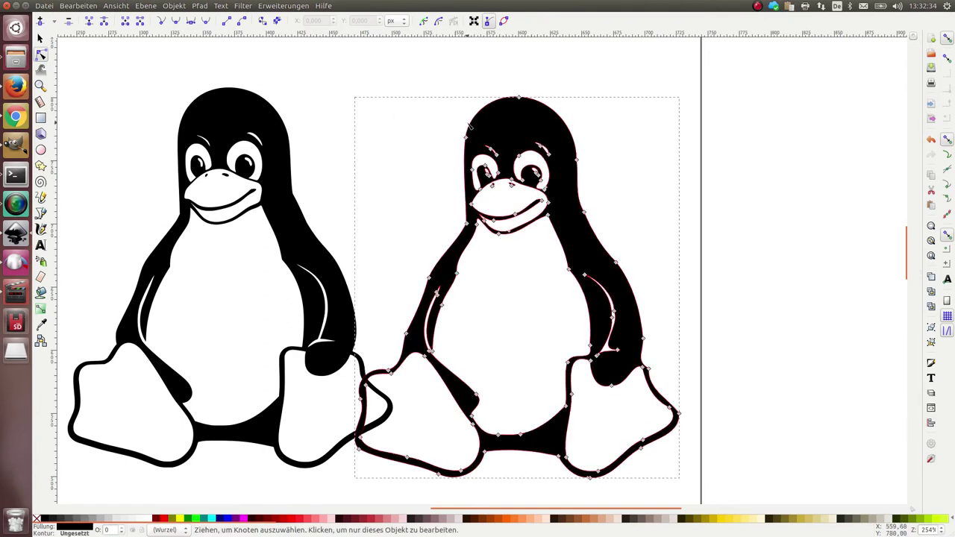
left_click(427, 87)
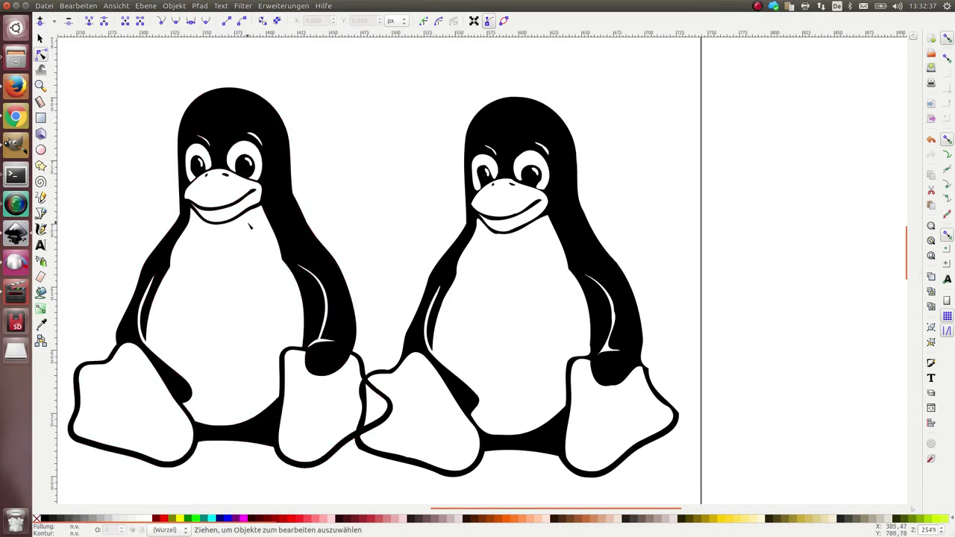
left_click(284, 222)
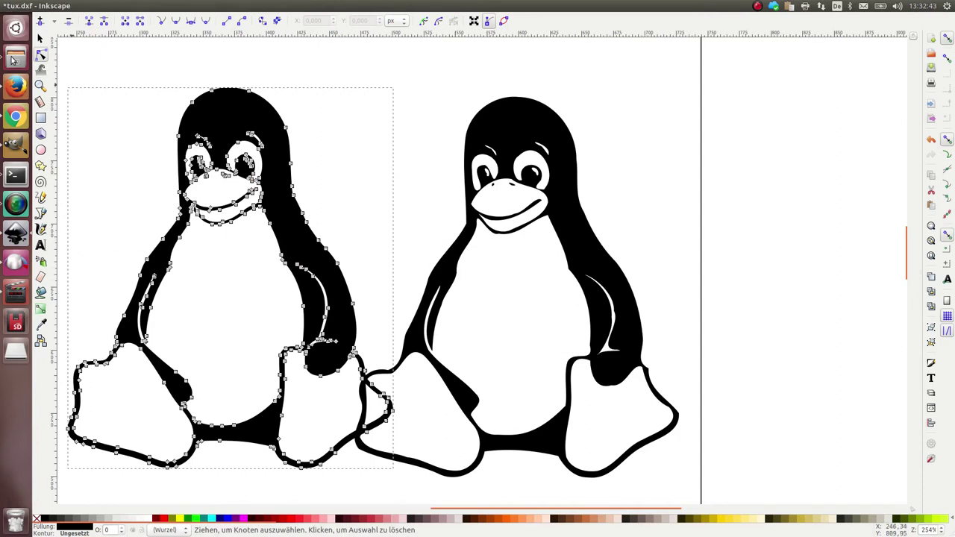
Delete the simplified right-hand penguin copy.
left_click(40, 39)
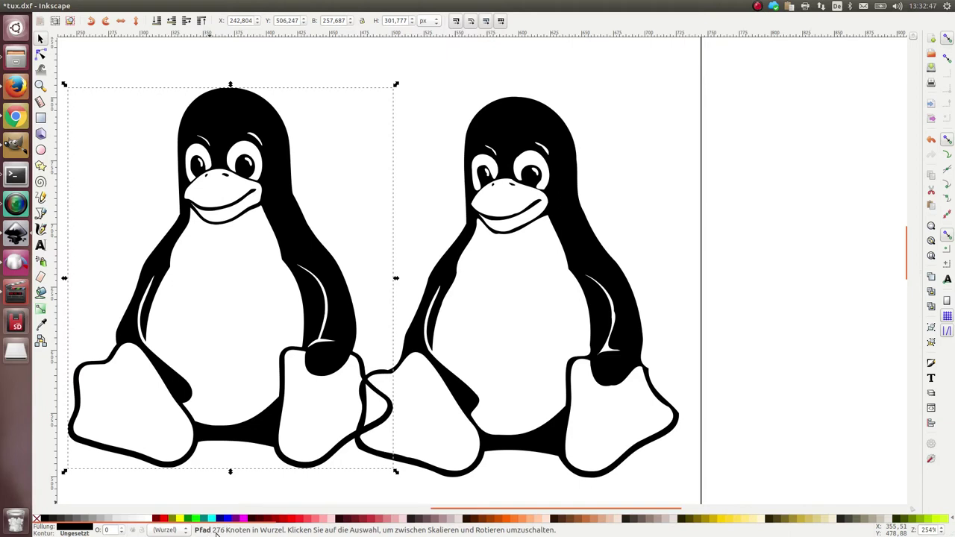
left_click(433, 328)
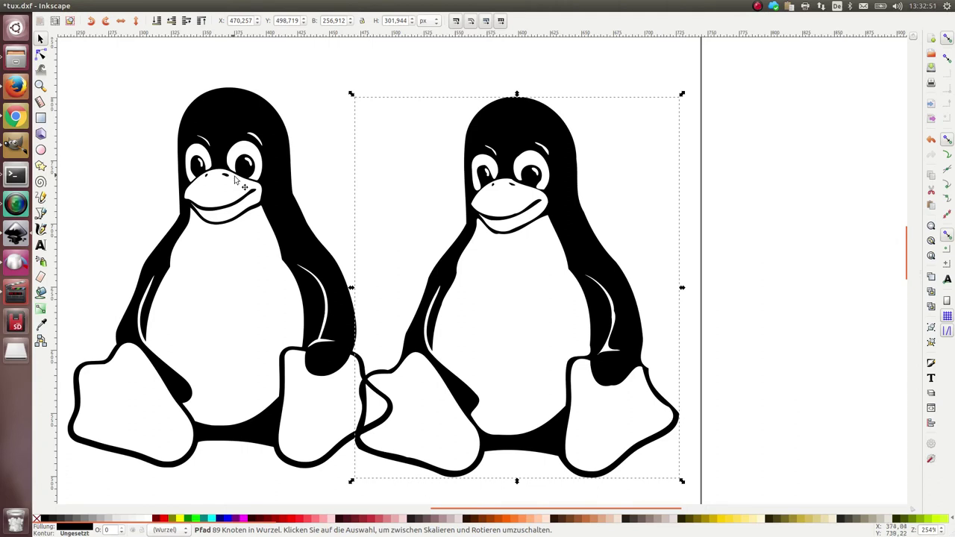
left_click(513, 199)
left_click(514, 186)
key("Delete")
mouse_move(150, 7)
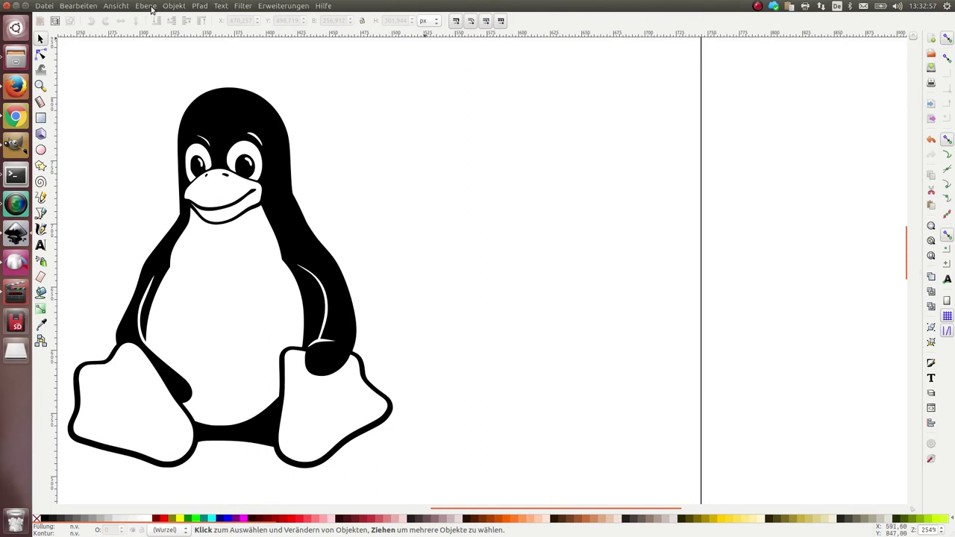
Give the penguin a flat black stroke while keeping its solid black 000000ff fill.
left_click(176, 6)
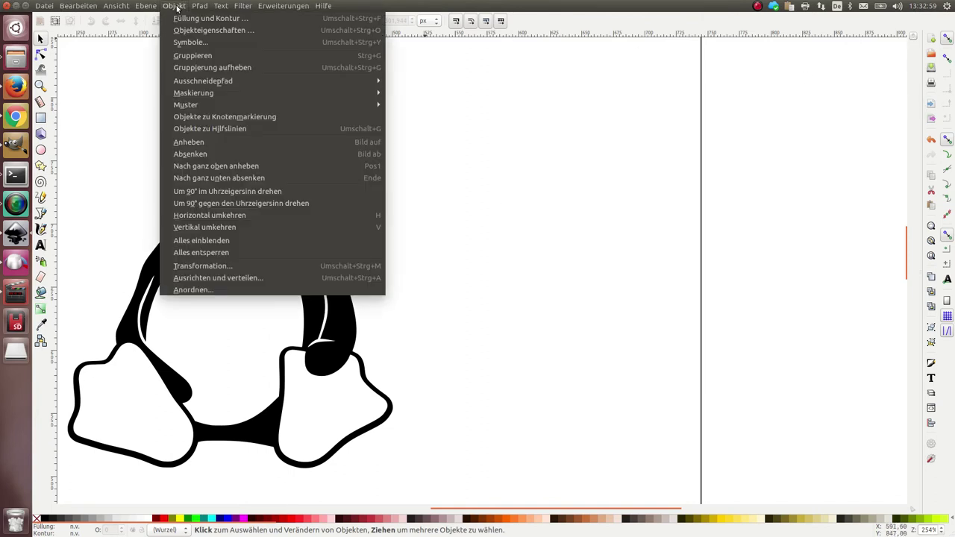
left_click(181, 18)
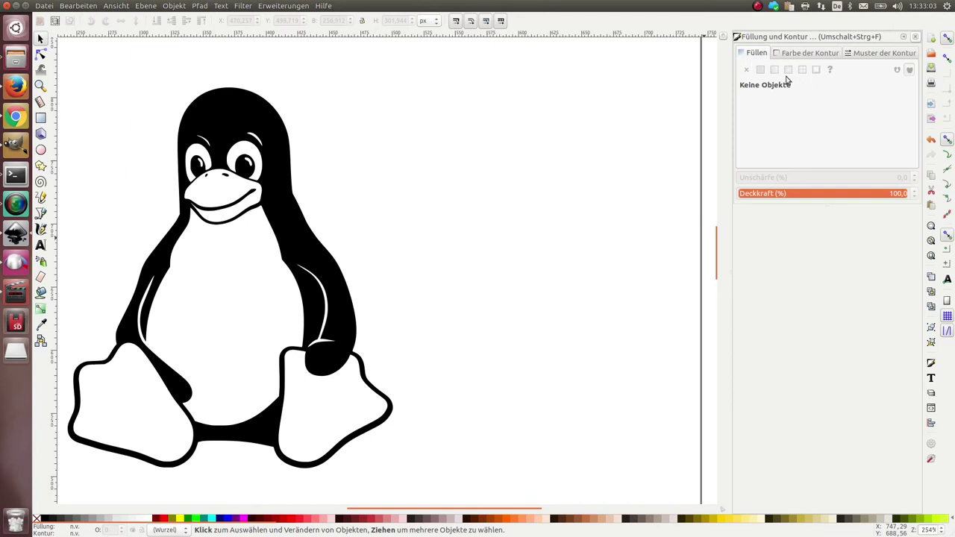
left_click(233, 206)
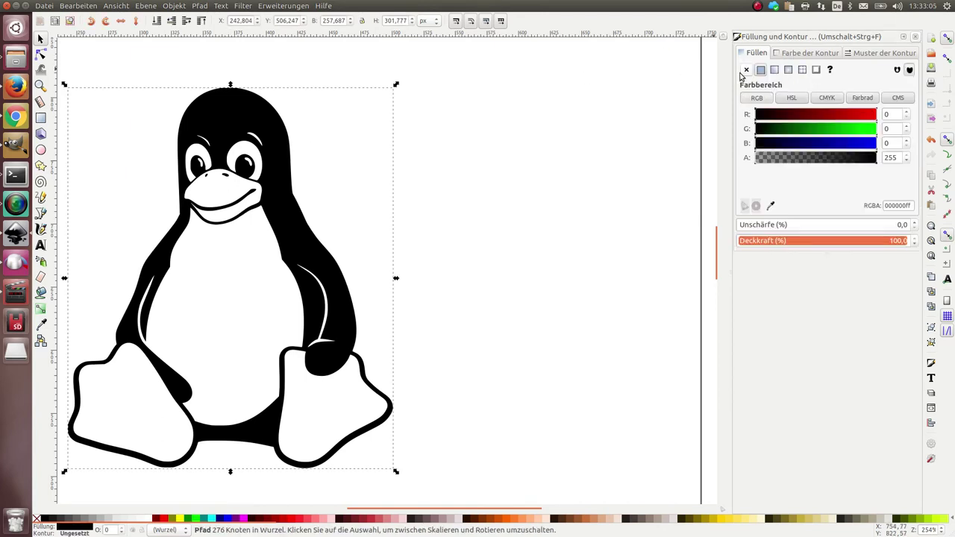
left_click(746, 70)
left_click(814, 53)
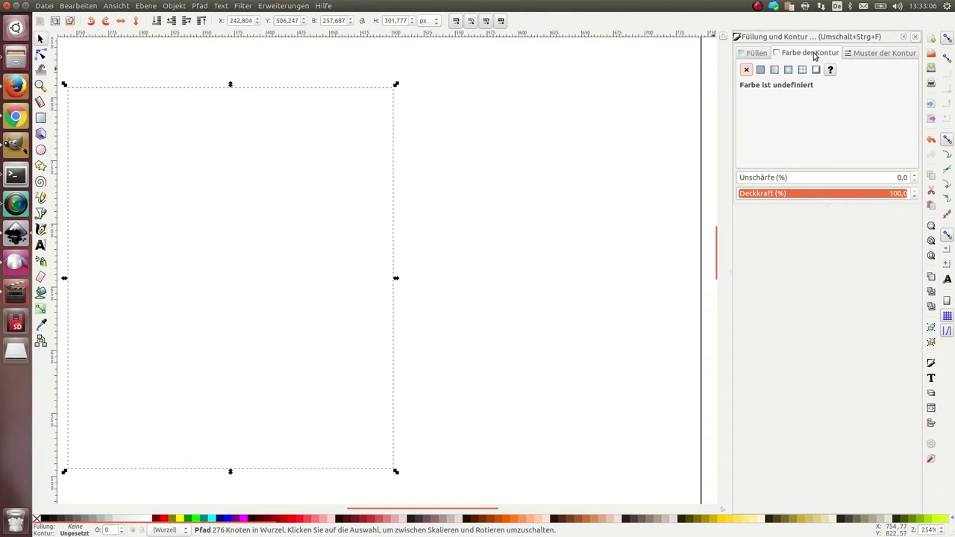
left_click(760, 70)
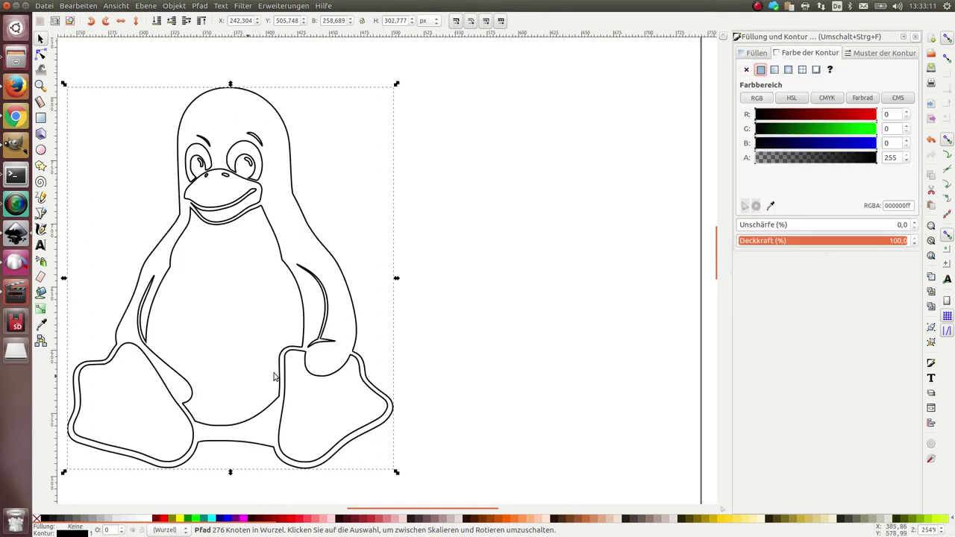
left_click(752, 54)
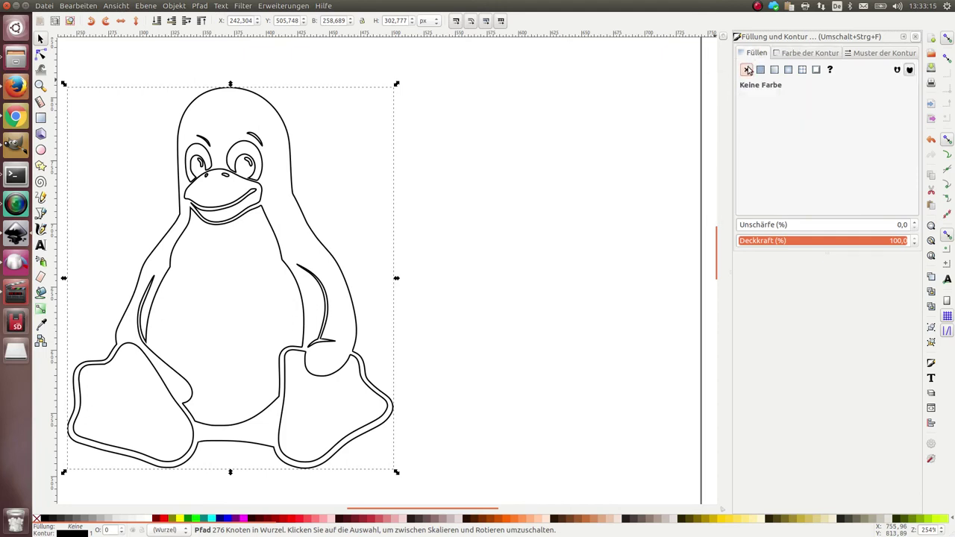
left_click(760, 69)
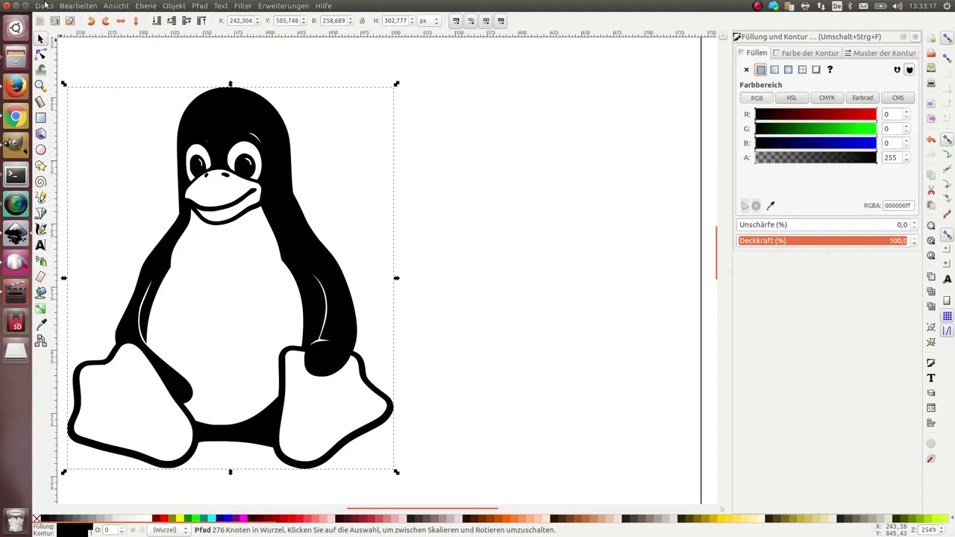
left_click(44, 6)
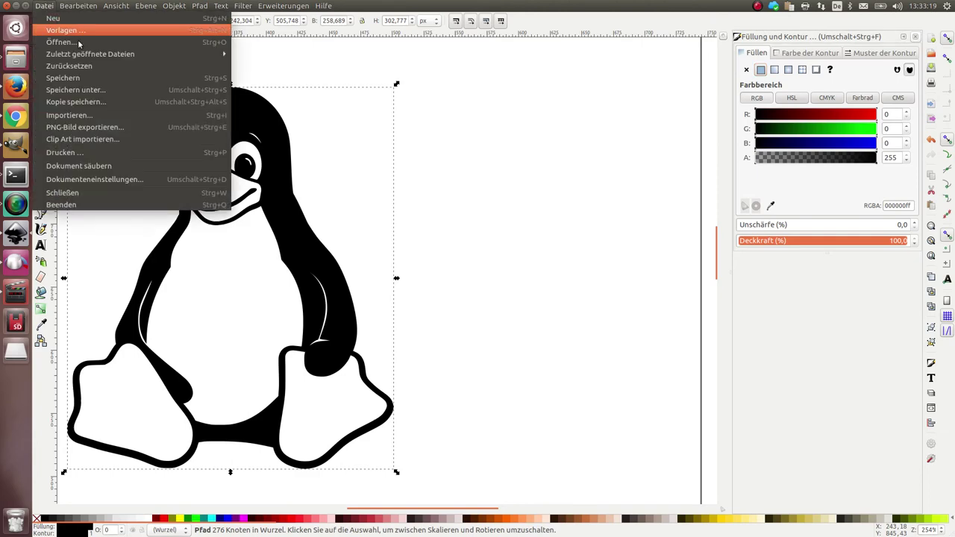
Save over tux.dxf as Desktop Schnitt-Plotter DXF with ROBO-Master output turned off.
left_click(82, 91)
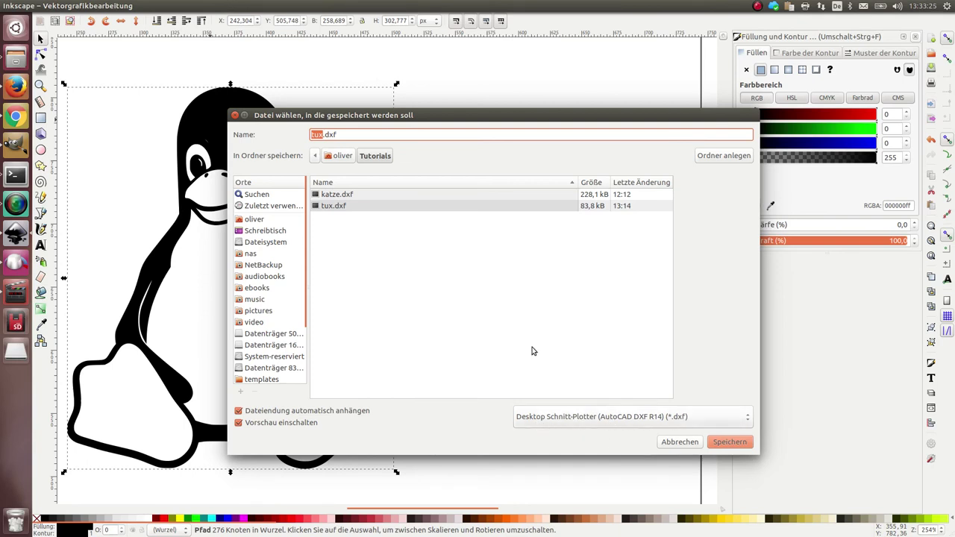
left_click(353, 213)
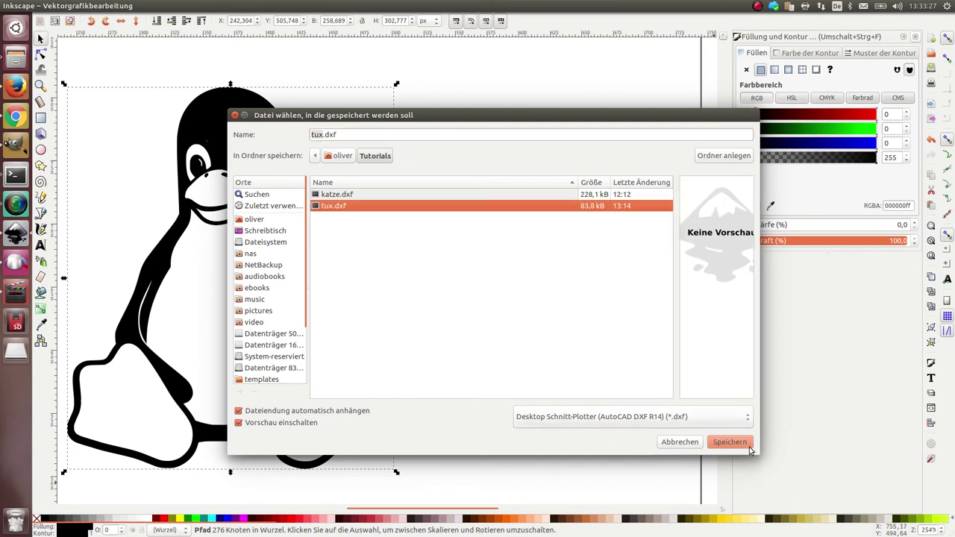
left_click(737, 443)
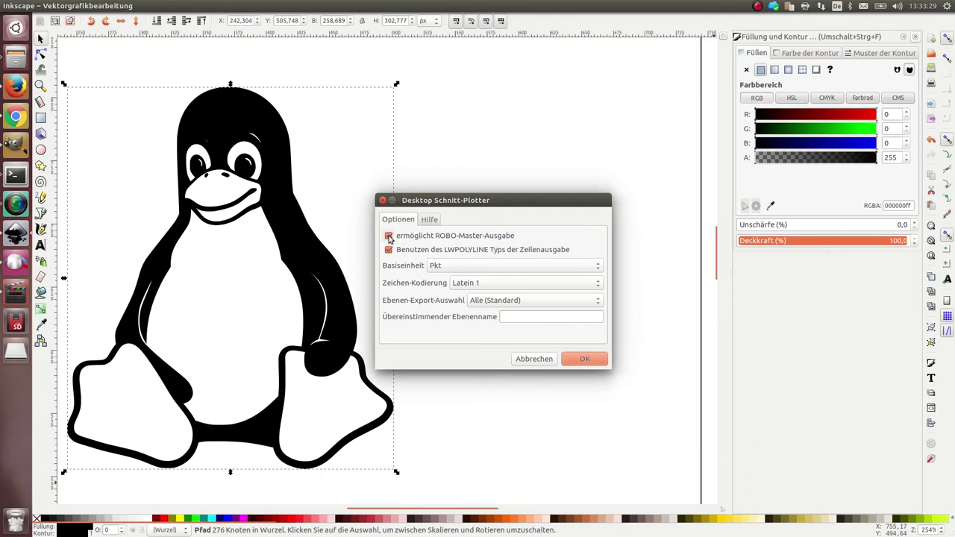
left_click(389, 237)
left_click(584, 359)
left_click(586, 318)
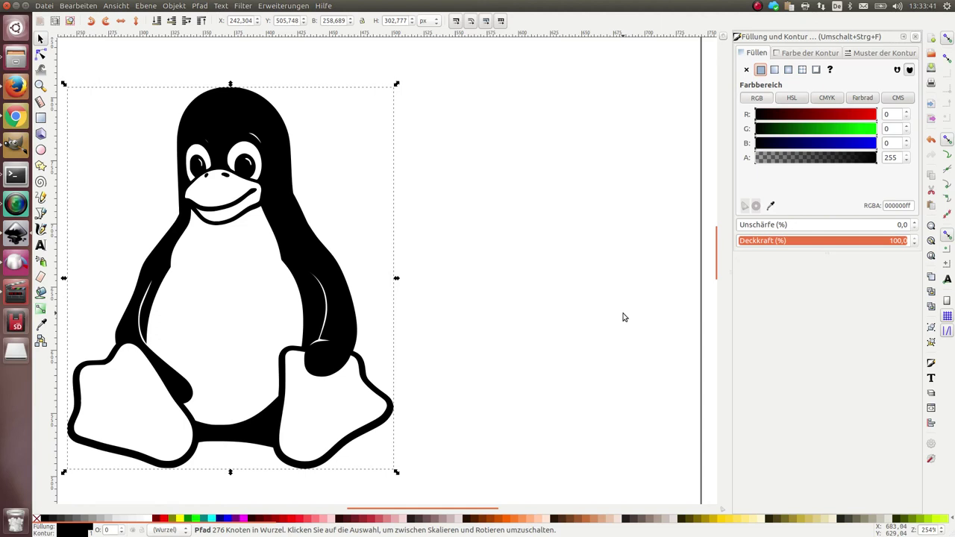
left_click(617, 314)
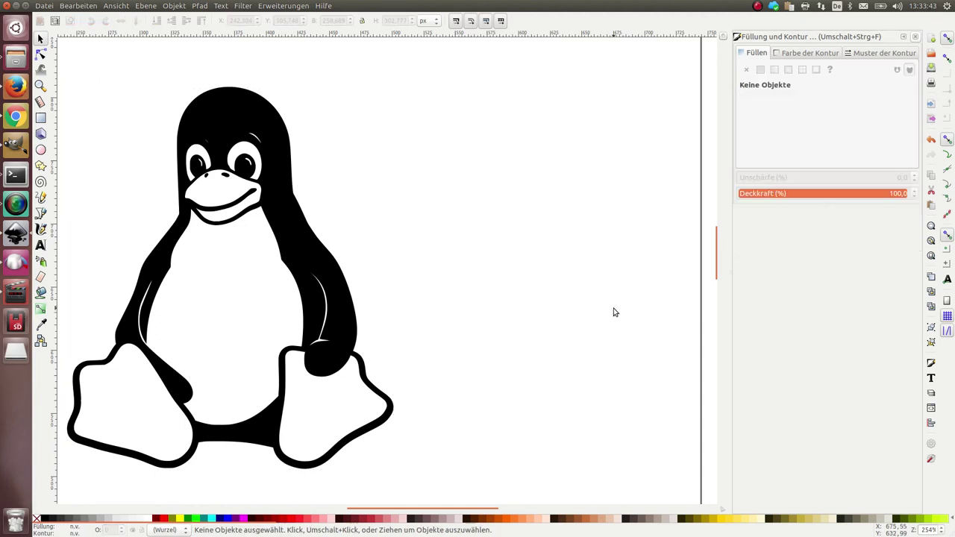